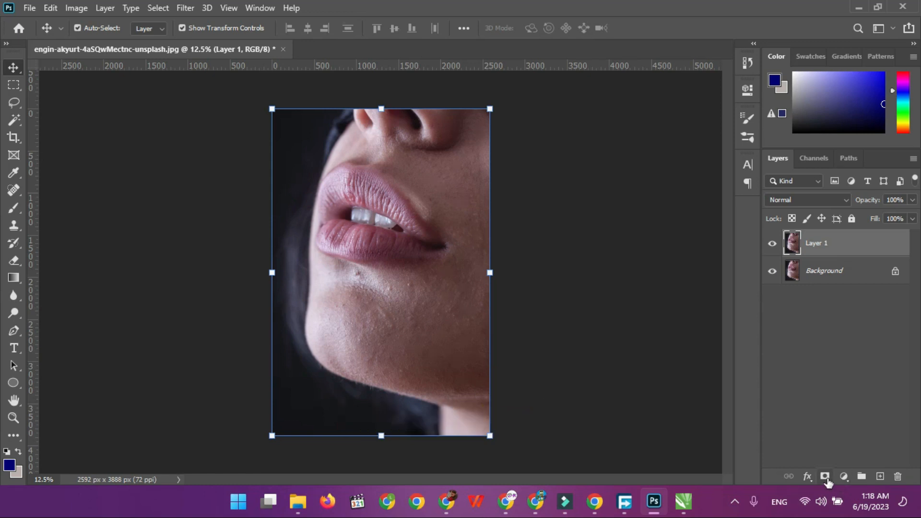
Step: Add a layer mask to Layer 1 and set its blend mode to Linear Burn with 74% opacity
{"action": "left_click", "coordinate": [825, 476]}
{"action": "left_click", "coordinate": [807, 200]}
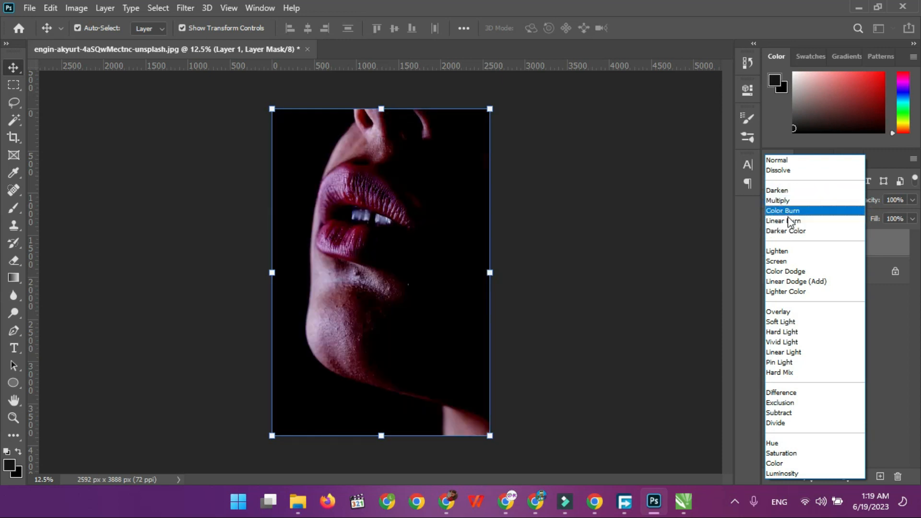
{"action": "left_click", "coordinate": [790, 221]}
{"action": "left_click_drag", "start_coordinate": [912, 201], "coordinate": [893, 229]}
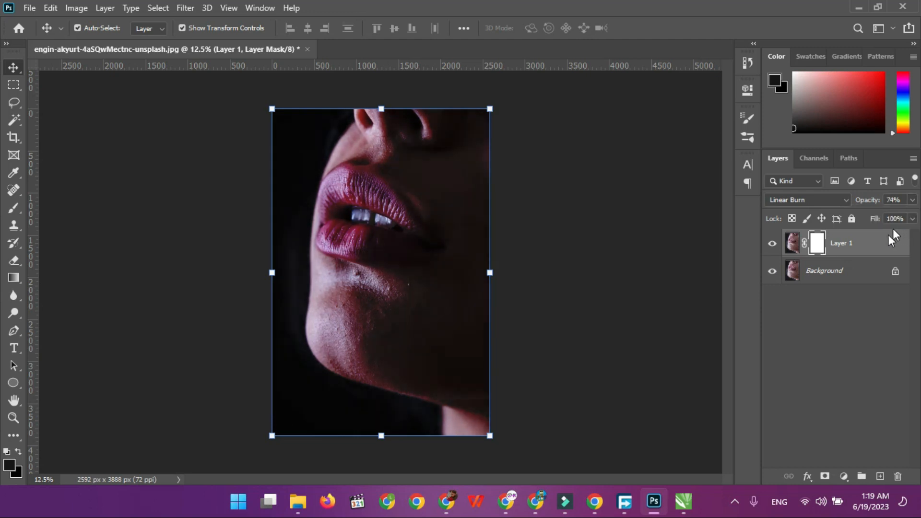
{"action": "key", "text": "ctrl+a"}
{"action": "key", "text": "ctrl+m"}
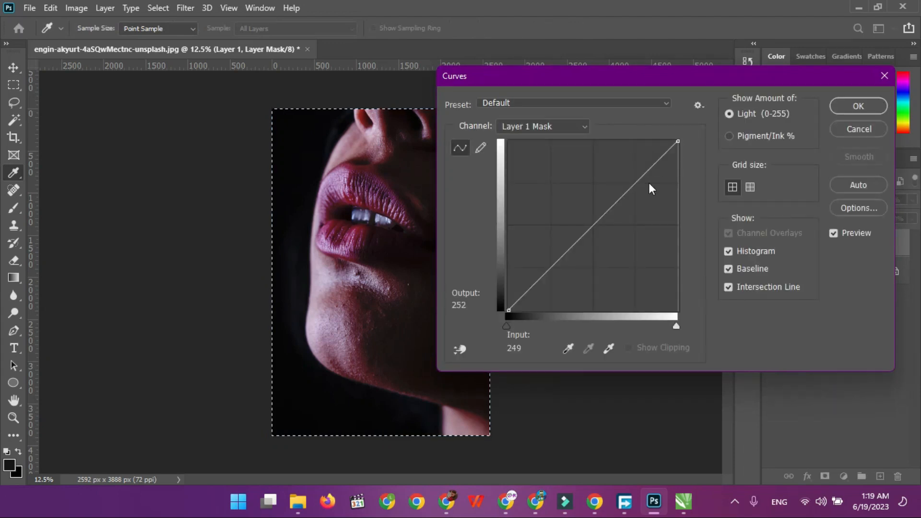
{"action": "mouse_move", "coordinate": [629, 189]}
{"action": "left_mouse_down"}
{"action": "mouse_move", "coordinate": [621, 172]}
{"action": "mouse_move", "coordinate": [641, 201]}
{"action": "left_mouse_up"}
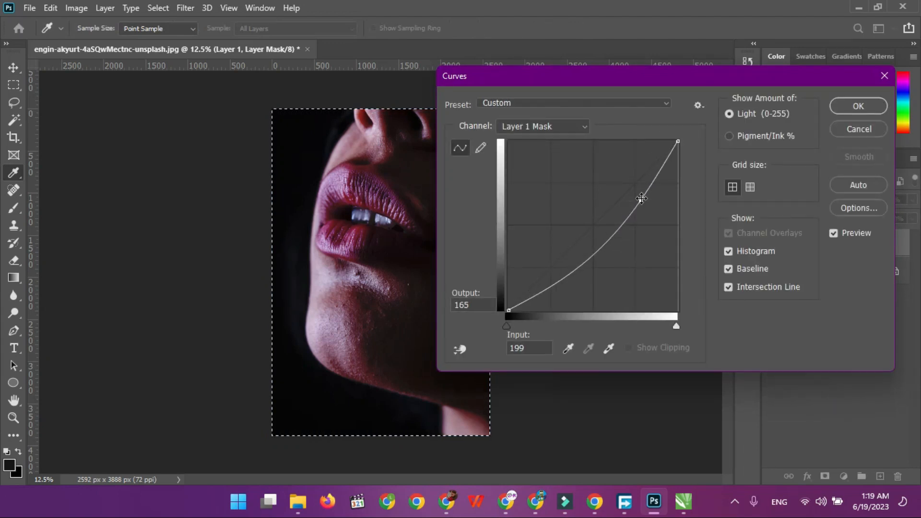
{"action": "left_click", "coordinate": [837, 129]}
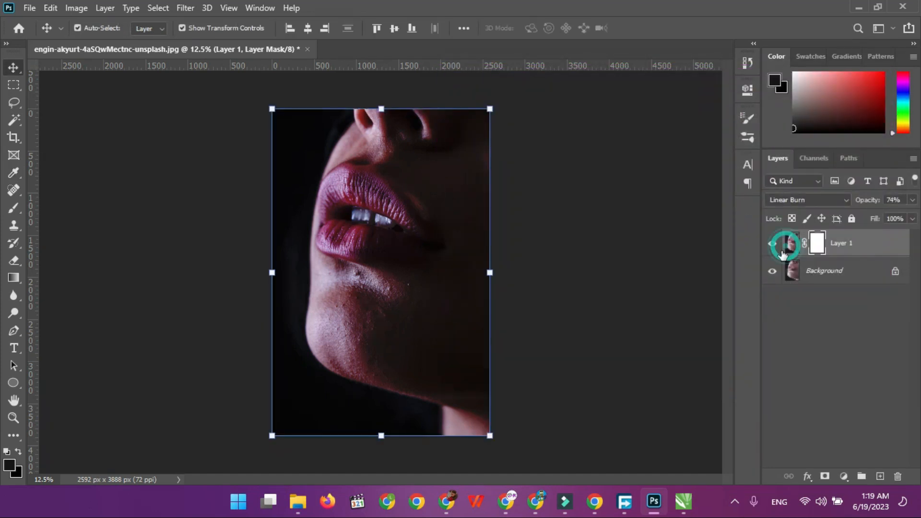
Step: Brighten the image on Layer 1 with an RGB Curves adjustment, placing points at input 104, output 152 and input 167, output 191
{"action": "left_click", "coordinate": [788, 246]}
{"action": "key", "text": "ctrl"}
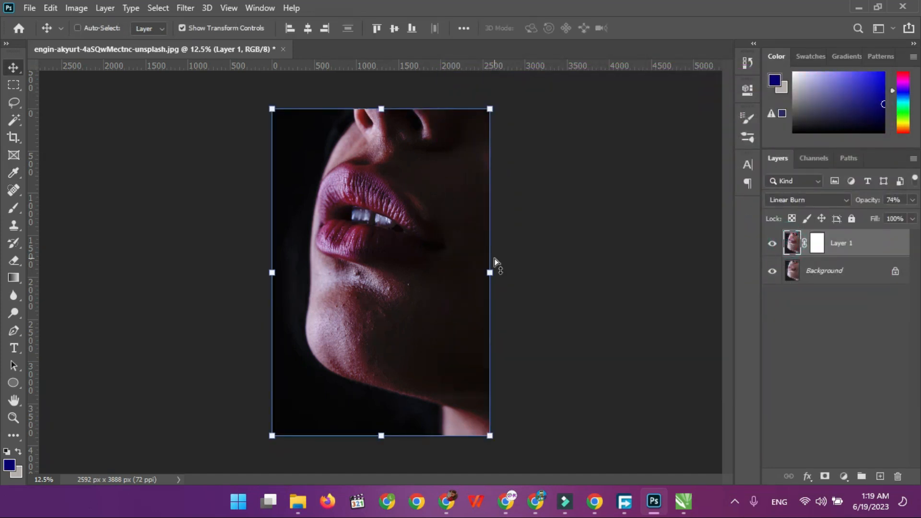
{"action": "key", "text": "ctrl+m"}
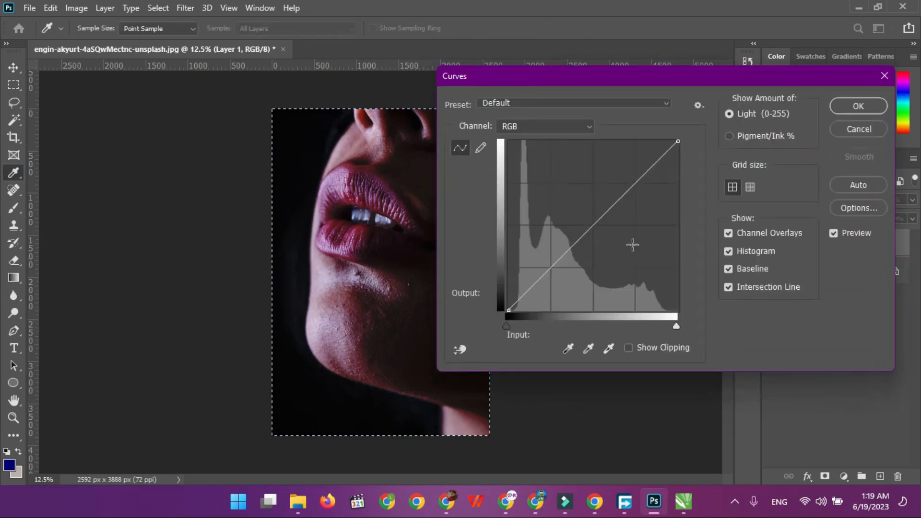
{"action": "left_click", "coordinate": [625, 191]}
{"action": "left_click_drag", "start_coordinate": [588, 216], "coordinate": [599, 228]}
{"action": "left_click_drag", "start_coordinate": [625, 191], "coordinate": [620, 184]}
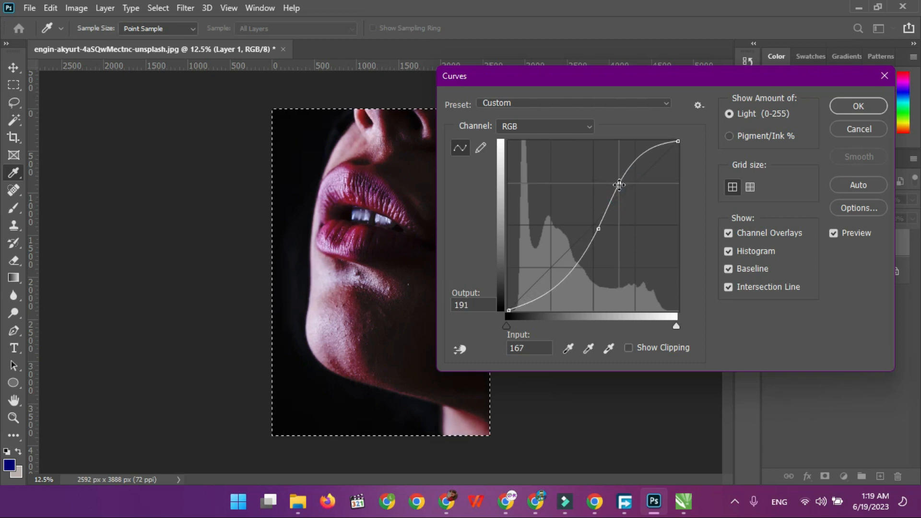
{"action": "left_click_drag", "start_coordinate": [600, 230], "coordinate": [580, 210]}
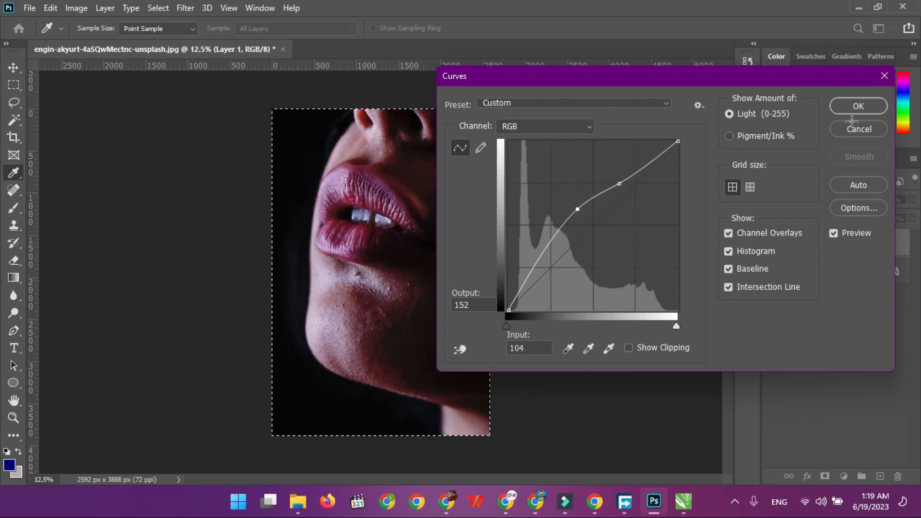
{"action": "left_click", "coordinate": [858, 106]}
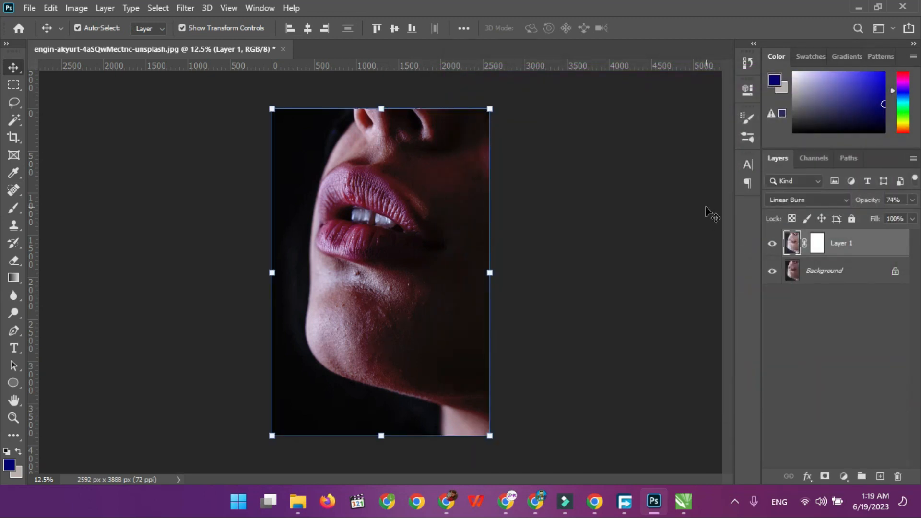
Step: Apply Levels to the image on Layer 1 with the black output level raised to 96, and deselect
{"action": "key", "text": "ctrl+a"}
{"action": "key", "text": "ctrl+l"}
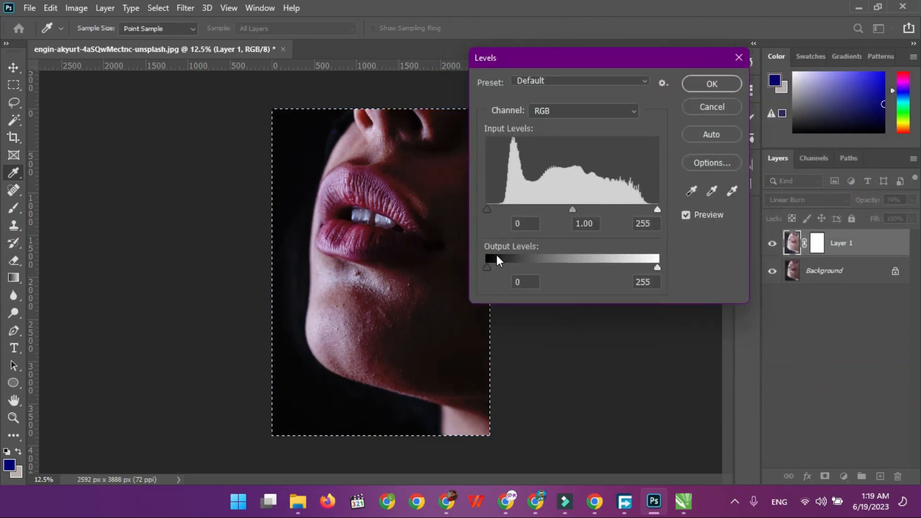
{"action": "left_click_drag", "start_coordinate": [488, 269], "coordinate": [551, 271]}
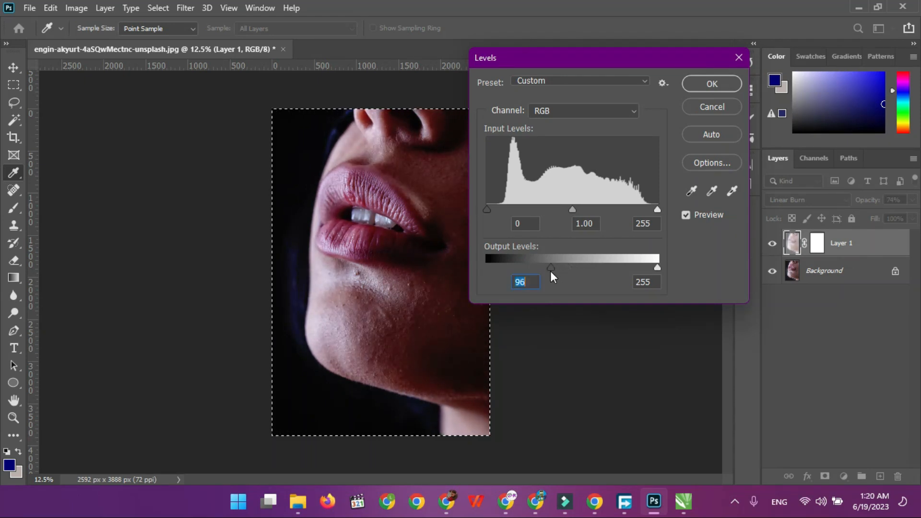
{"action": "left_click", "coordinate": [708, 85]}
{"action": "key", "text": "v"}
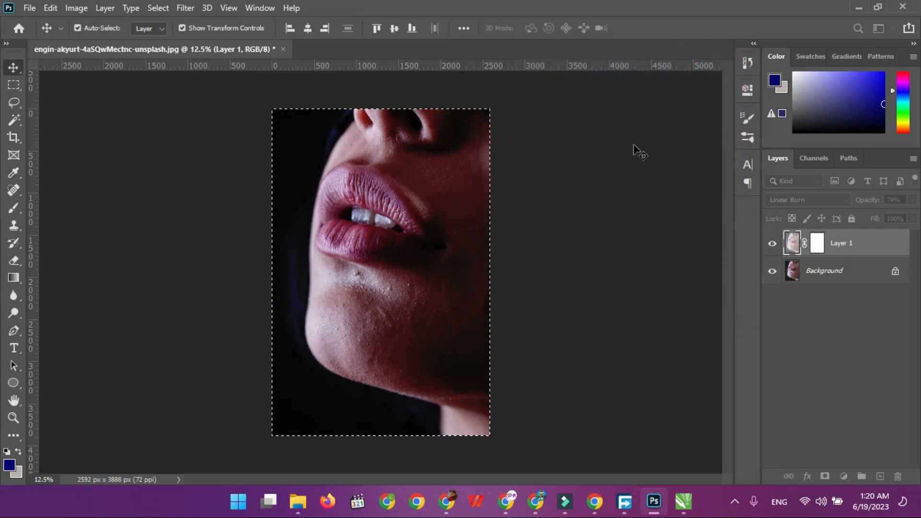
{"action": "key", "text": "ctrl+d"}
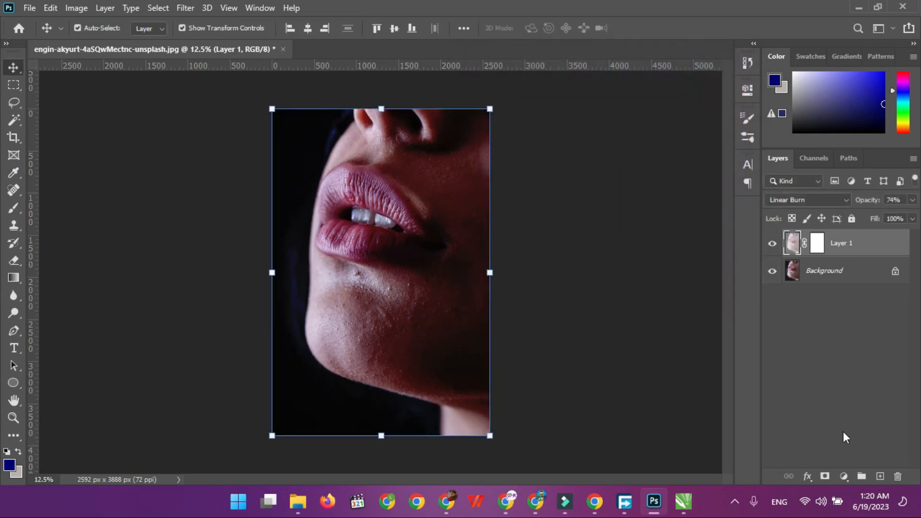
Step: Create a new empty layer above Layer 1 and choose pure red as the Brush tool's foreground colour
{"action": "left_click", "coordinate": [875, 478]}
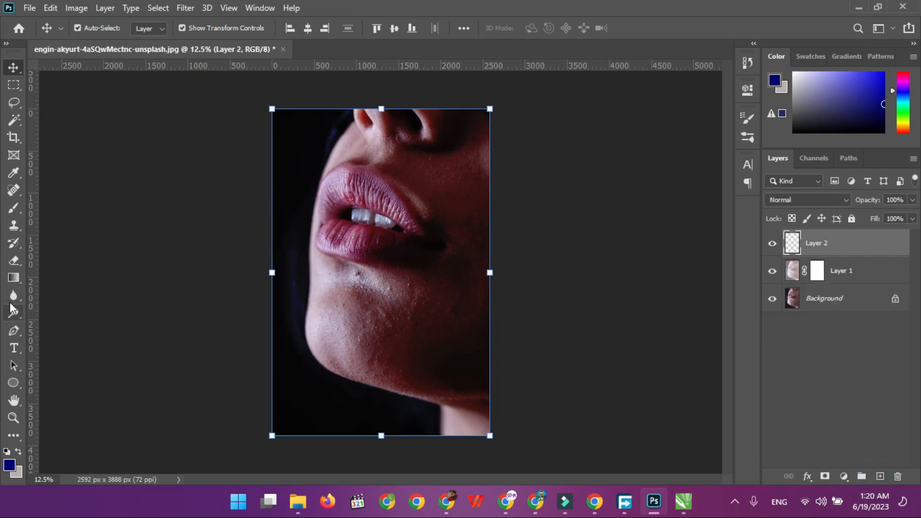
{"action": "key", "text": "b"}
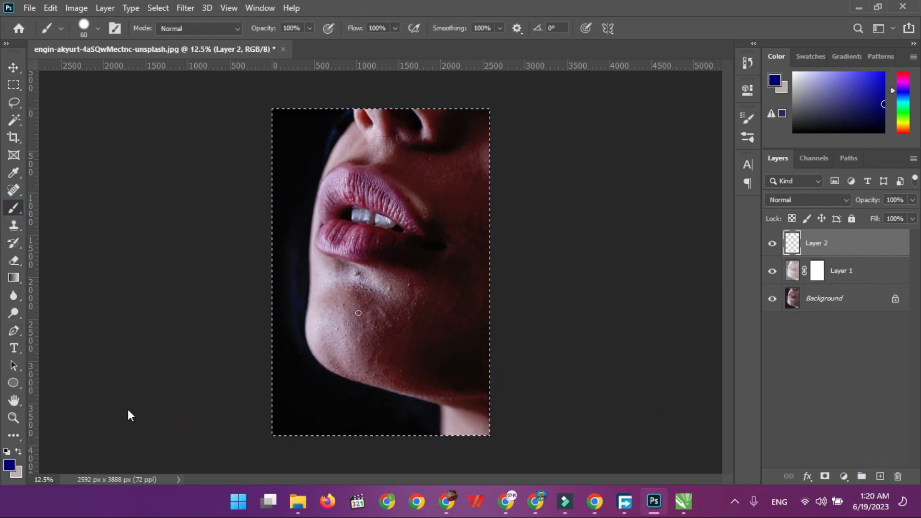
{"action": "left_click", "coordinate": [903, 72]}
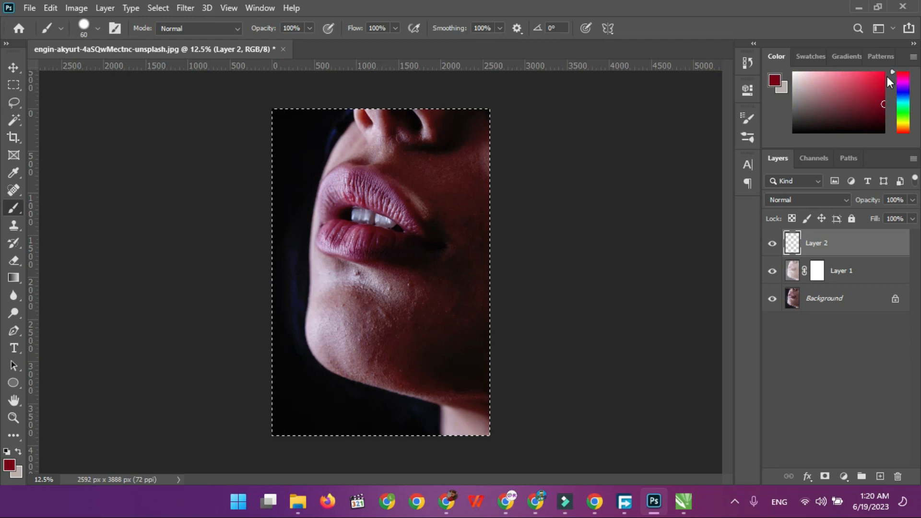
{"action": "left_click", "coordinate": [885, 73]}
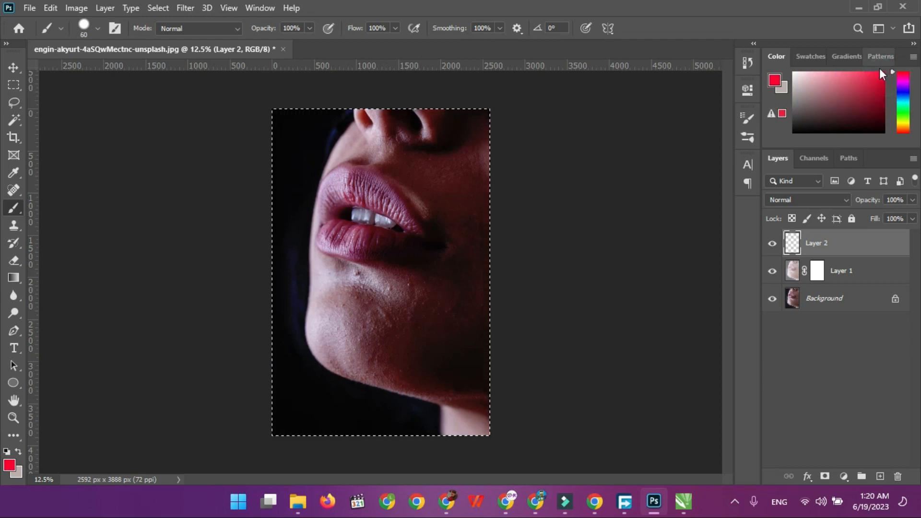
{"action": "left_click_drag", "start_coordinate": [892, 71], "coordinate": [893, 141]}
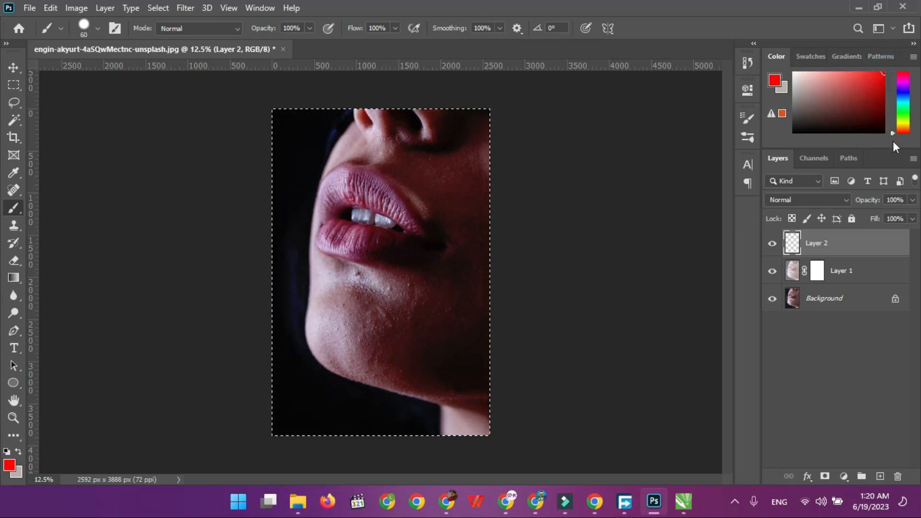
Step: Enlarge the brush to 300 px
{"action": "key", "text": "bracketright"}
{"action": "key", "text": "bracketright"}
{"action": "key", "text": "bracketright"}
{"action": "key", "text": "bracketright"}
{"action": "key", "text": "bracketright"}
{"action": "key", "text": "bracketright"}
{"action": "key", "text": "bracketright"}
{"action": "key", "text": "bracketright"}
{"action": "key", "text": "bracketright"}
{"action": "key", "text": "bracketright"}
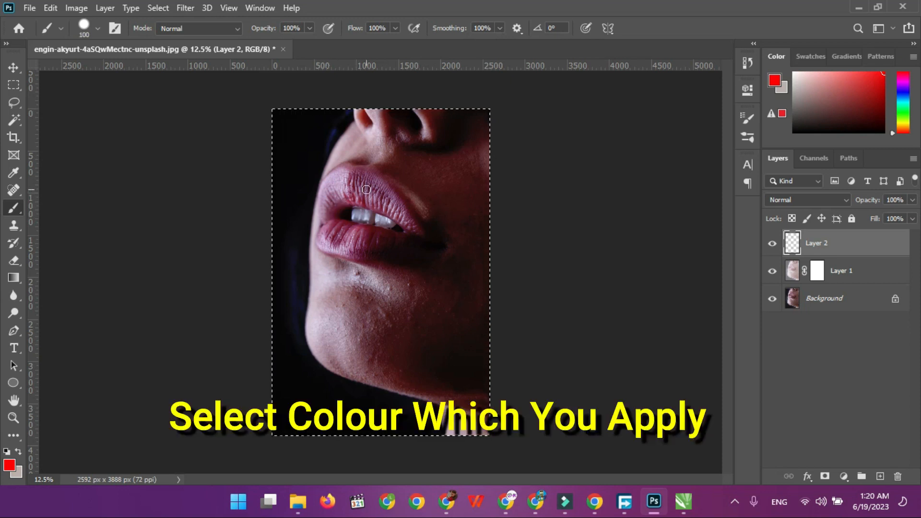
{"action": "right_click", "coordinate": [359, 188]}
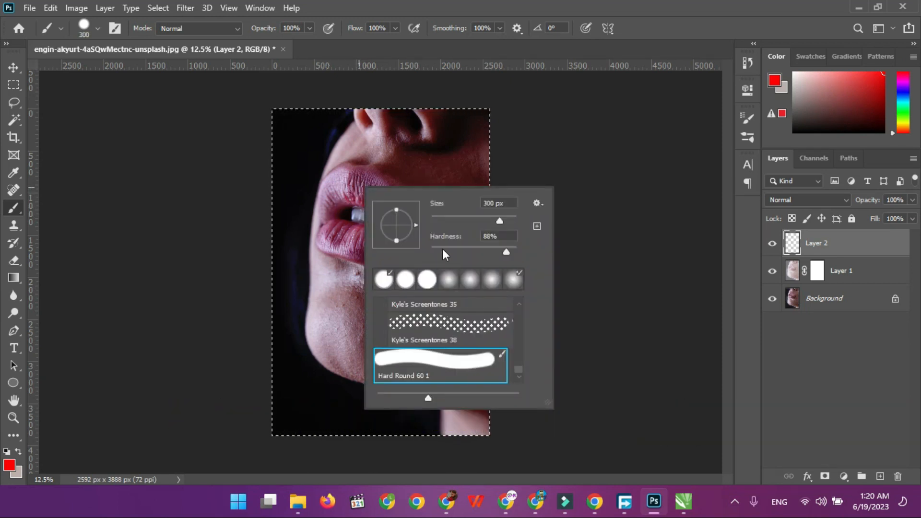
{"action": "left_click", "coordinate": [428, 280]}
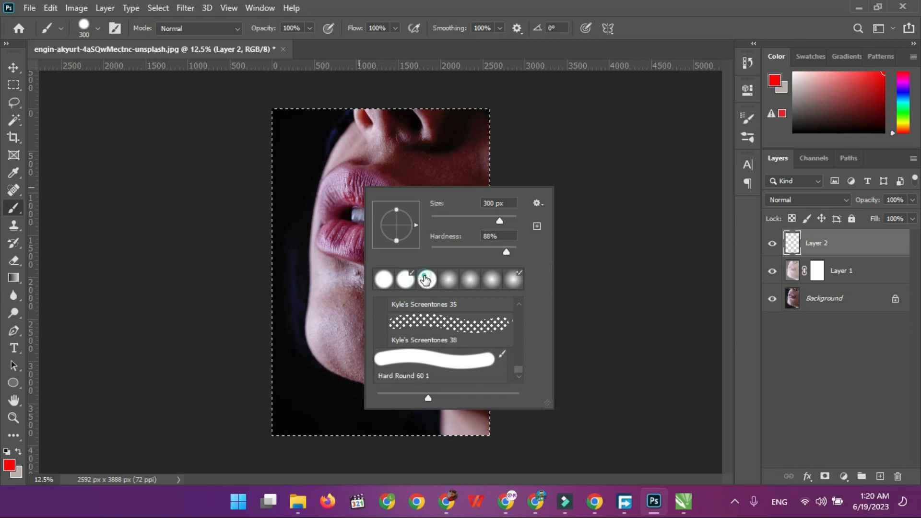
{"action": "left_click", "coordinate": [375, 179]}
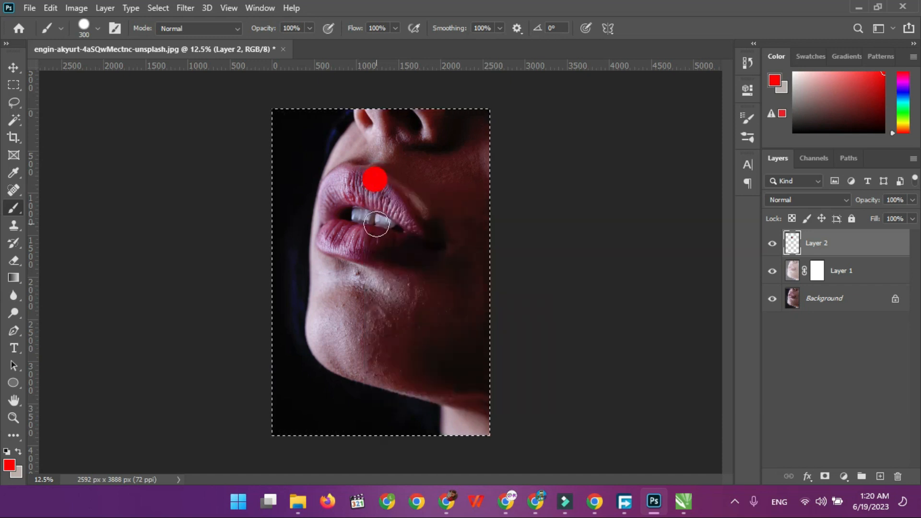
{"action": "key", "text": "ctrl+z"}
Step: Switch the brush to the Soft Round preset from General Brushes, with 0% hardness at 300 px
{"action": "right_click", "coordinate": [372, 190]}
{"action": "scroll", "coordinate": [456, 326], "scroll_direction": "up", "scroll_amount": 15}
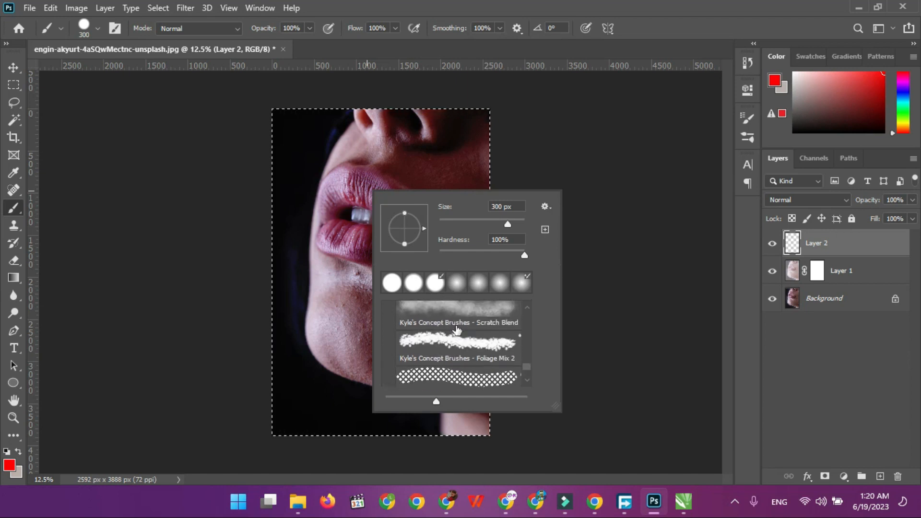
{"action": "scroll", "coordinate": [457, 331], "scroll_direction": "up", "scroll_amount": 2}
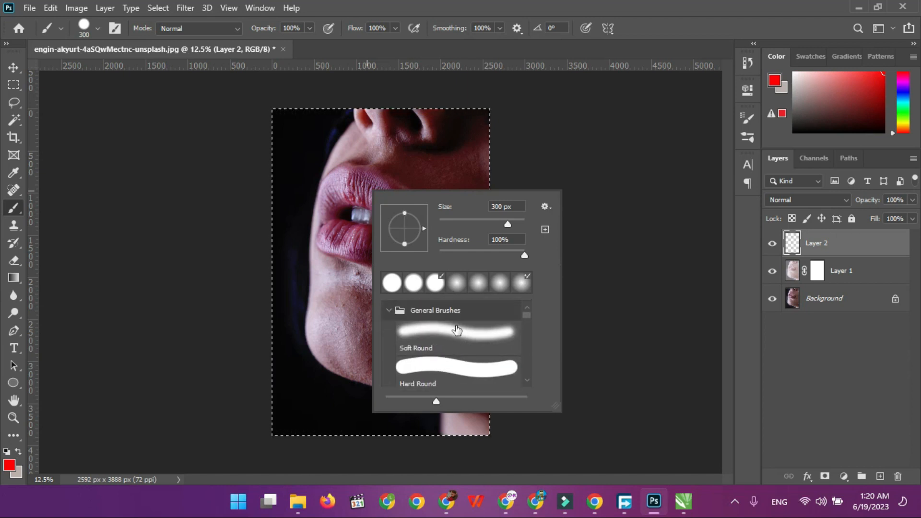
{"action": "left_click", "coordinate": [458, 339]}
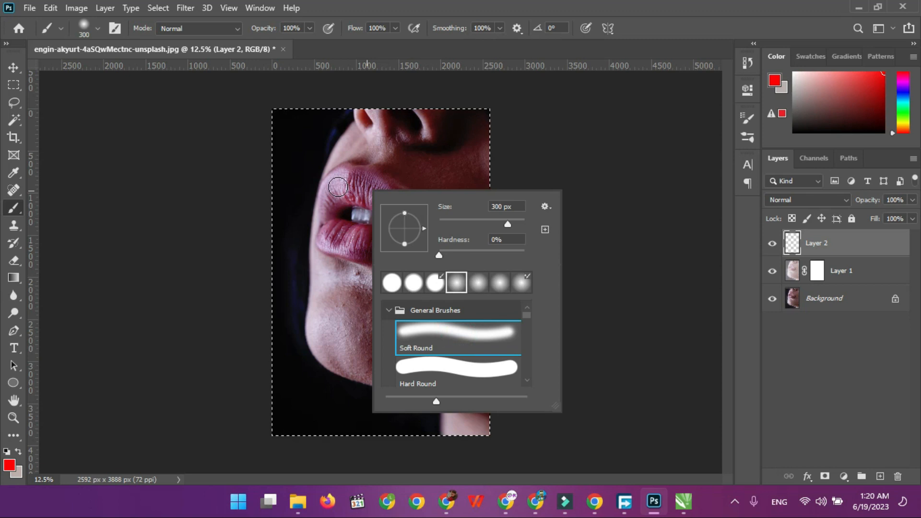
{"action": "left_click", "coordinate": [302, 192]}
{"action": "right_click", "coordinate": [304, 188]}
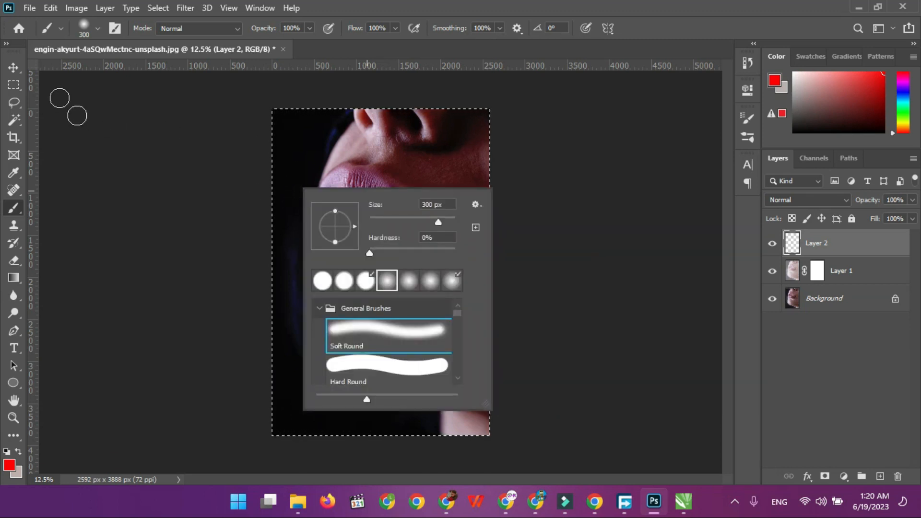
{"action": "left_click", "coordinate": [14, 67]}
{"action": "left_click", "coordinate": [14, 208]}
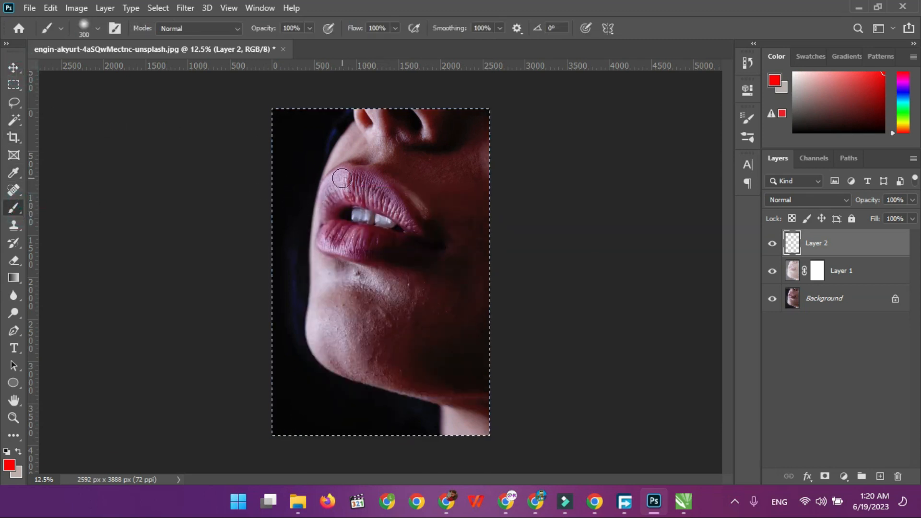
Step: Clear the selection and paint the upper and lower lips red on Layer 2, leaving the teeth uncovered
{"action": "key", "text": "ctrl+d"}
{"action": "key", "text": "ctrl+plus"}
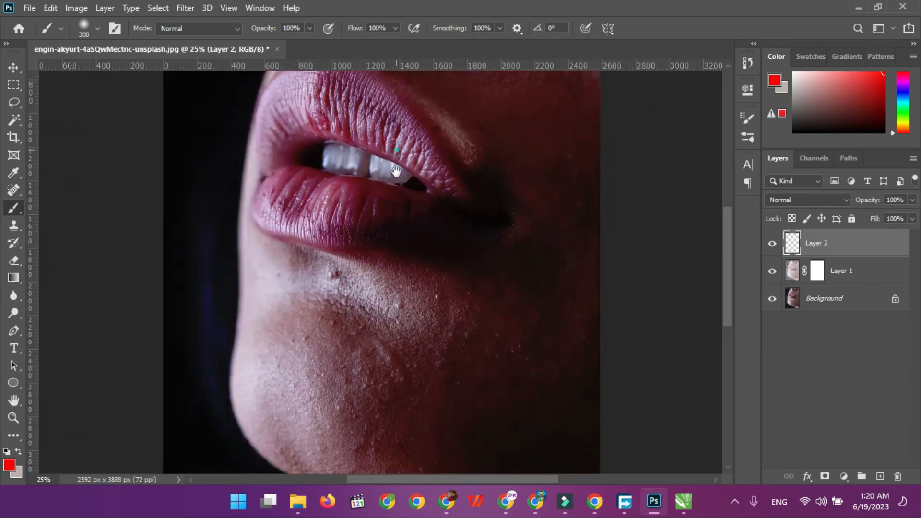
{"action": "left_click_drag", "start_coordinate": [395, 146], "coordinate": [407, 257]}
{"action": "left_click", "coordinate": [345, 185]}
{"action": "mouse_move", "coordinate": [385, 204]}
{"action": "left_mouse_down"}
{"action": "mouse_move", "coordinate": [438, 258]}
{"action": "mouse_move", "coordinate": [454, 296]}
{"action": "mouse_move", "coordinate": [437, 318]}
{"action": "mouse_move", "coordinate": [376, 333]}
{"action": "mouse_move", "coordinate": [352, 308]}
{"action": "mouse_move", "coordinate": [302, 321]}
{"action": "mouse_move", "coordinate": [355, 338]}
{"action": "mouse_move", "coordinate": [291, 326]}
{"action": "mouse_move", "coordinate": [281, 296]}
{"action": "mouse_move", "coordinate": [286, 238]}
{"action": "mouse_move", "coordinate": [300, 197]}
{"action": "mouse_move", "coordinate": [322, 184]}
{"action": "mouse_move", "coordinate": [360, 202]}
{"action": "mouse_move", "coordinate": [324, 201]}
{"action": "mouse_move", "coordinate": [320, 228]}
{"action": "mouse_move", "coordinate": [400, 241]}
{"action": "mouse_move", "coordinate": [438, 278]}
{"action": "mouse_move", "coordinate": [437, 305]}
{"action": "mouse_move", "coordinate": [378, 338]}
{"action": "mouse_move", "coordinate": [319, 328]}
{"action": "mouse_move", "coordinate": [375, 316]}
{"action": "mouse_move", "coordinate": [290, 282]}
{"action": "mouse_move", "coordinate": [338, 223]}
{"action": "left_mouse_up"}
{"action": "left_click_drag", "start_coordinate": [302, 309], "coordinate": [276, 322]}
Step: Apply a Gaussian Blur with a radius of 52.4 pixels to the red lip paint on Layer 2
{"action": "left_click", "coordinate": [12, 69]}
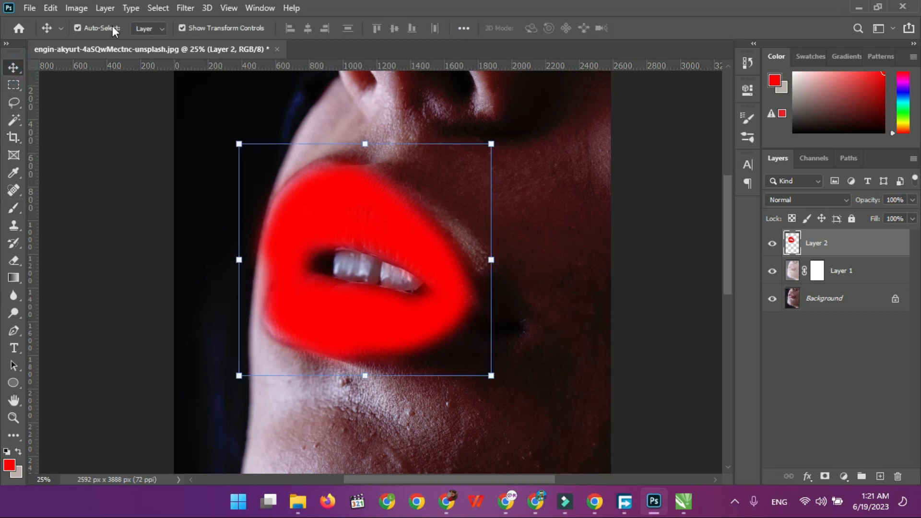
{"action": "left_click", "coordinate": [185, 8]}
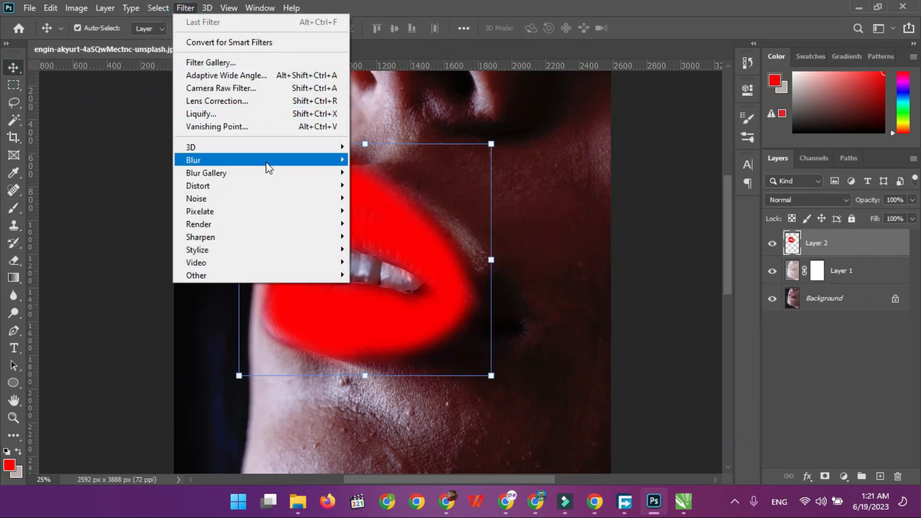
{"action": "mouse_move", "coordinate": [259, 166]}
{"action": "left_click", "coordinate": [378, 211]}
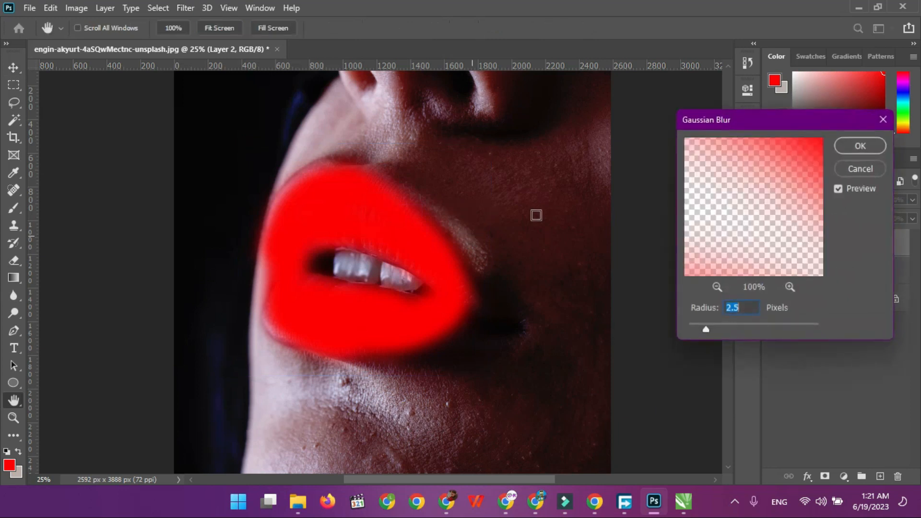
{"action": "left_click_drag", "start_coordinate": [715, 322], "coordinate": [761, 326]}
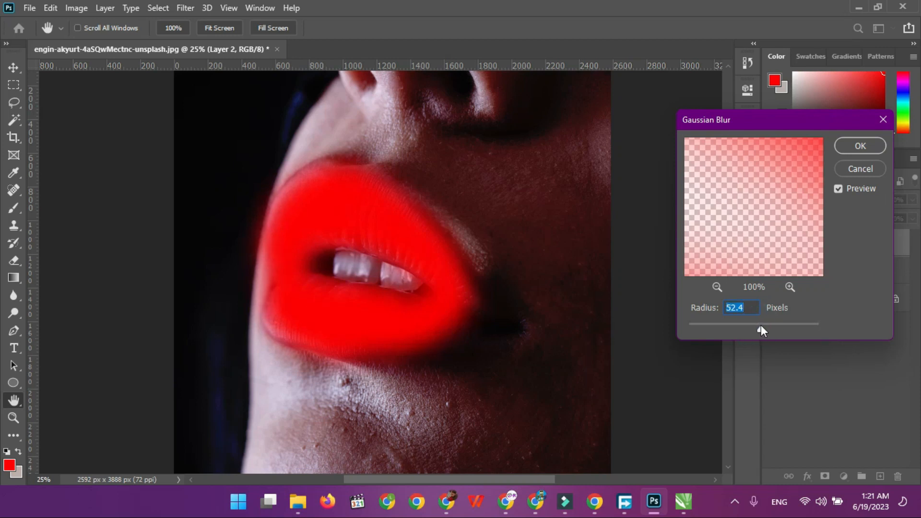
{"action": "left_click", "coordinate": [846, 149]}
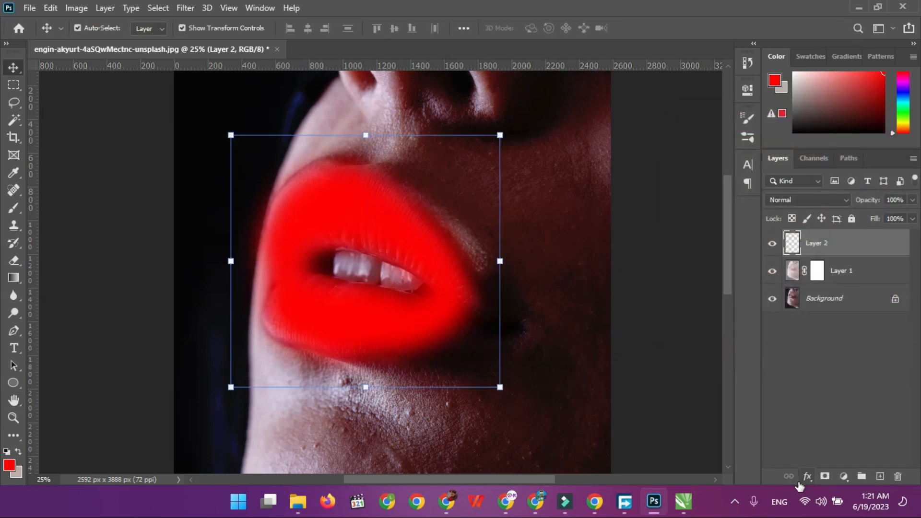
Step: In Layer 2's Blending Options, split the Underlying Layer Blend If sliders to 0/81 for shadows and 134/255 for highlights
{"action": "right_click", "coordinate": [877, 244]}
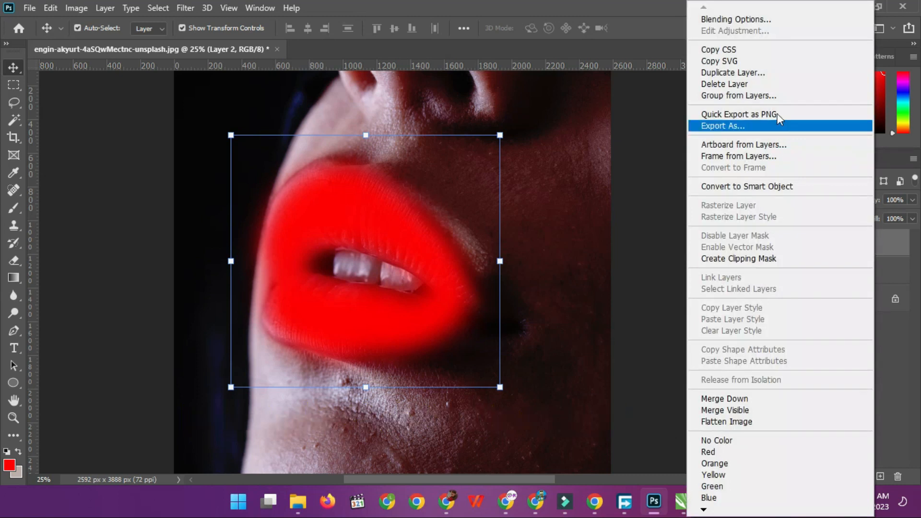
{"action": "left_click", "coordinate": [750, 20]}
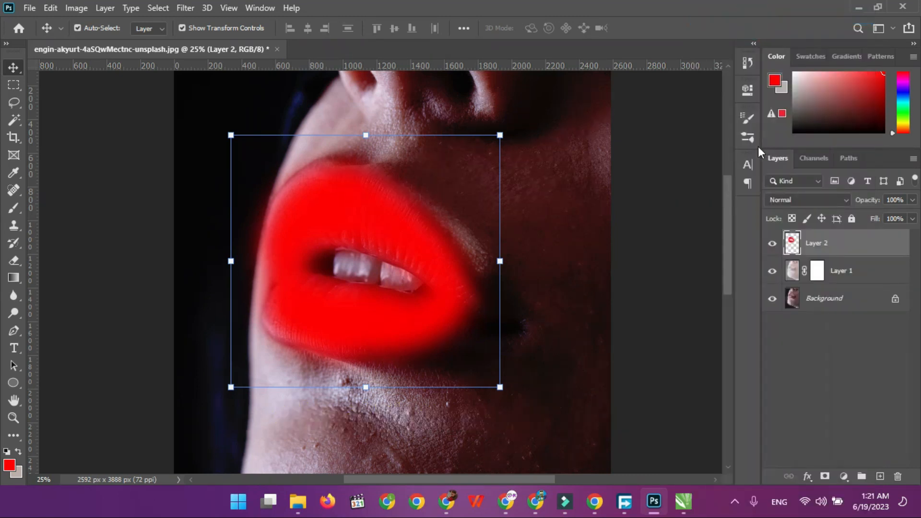
{"action": "left_click_drag", "start_coordinate": [651, 154], "coordinate": [720, 68]}
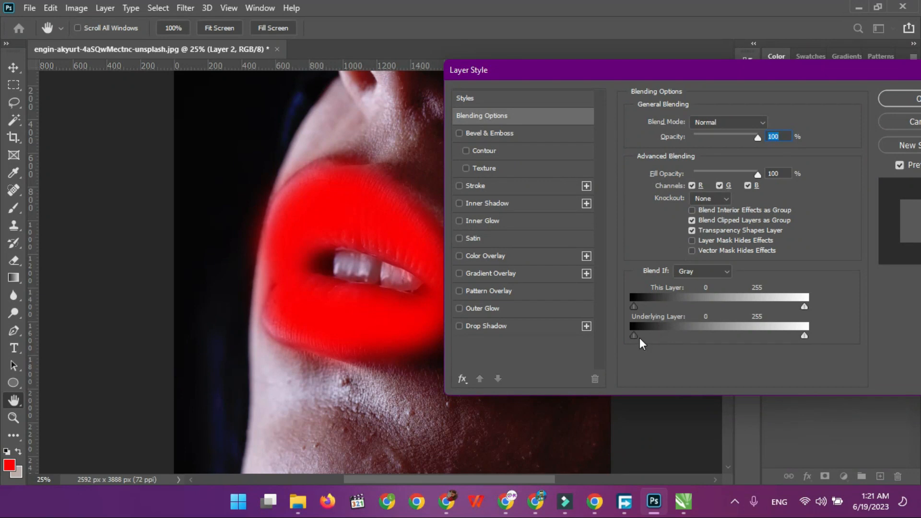
{"action": "left_click_drag", "start_coordinate": [637, 336], "coordinate": [689, 338]}
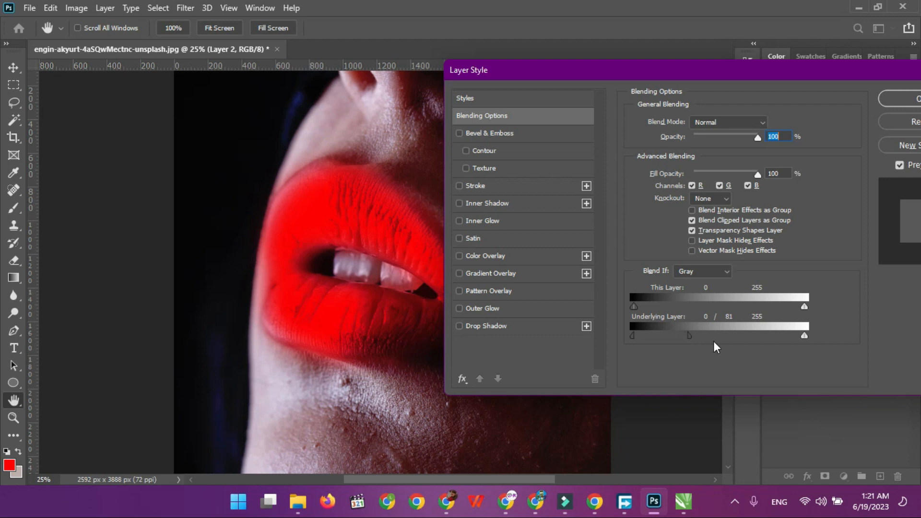
{"action": "left_click_drag", "start_coordinate": [803, 336], "coordinate": [704, 335]}
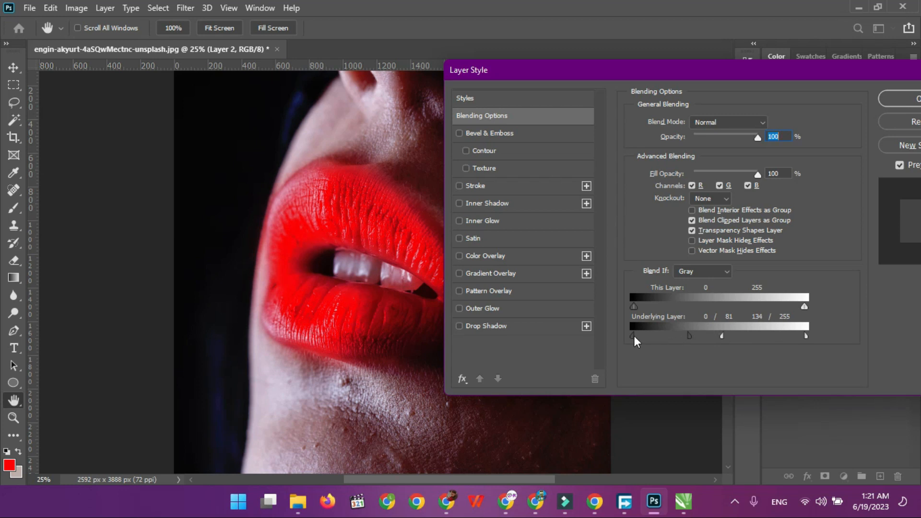
Step: Split the This Layer shadow slider to 0/81 and adjust the Underlying Layer sliders to 0/98 and 134/212
{"action": "left_click_drag", "start_coordinate": [632, 336], "coordinate": [689, 312]}
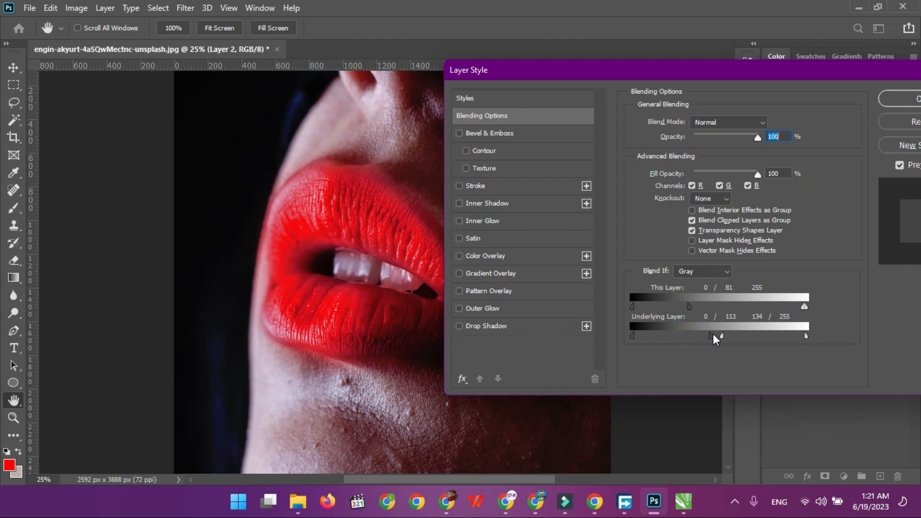
{"action": "left_click_drag", "start_coordinate": [756, 137], "coordinate": [810, 136]}
{"action": "left_click_drag", "start_coordinate": [783, 334], "coordinate": [776, 340]}
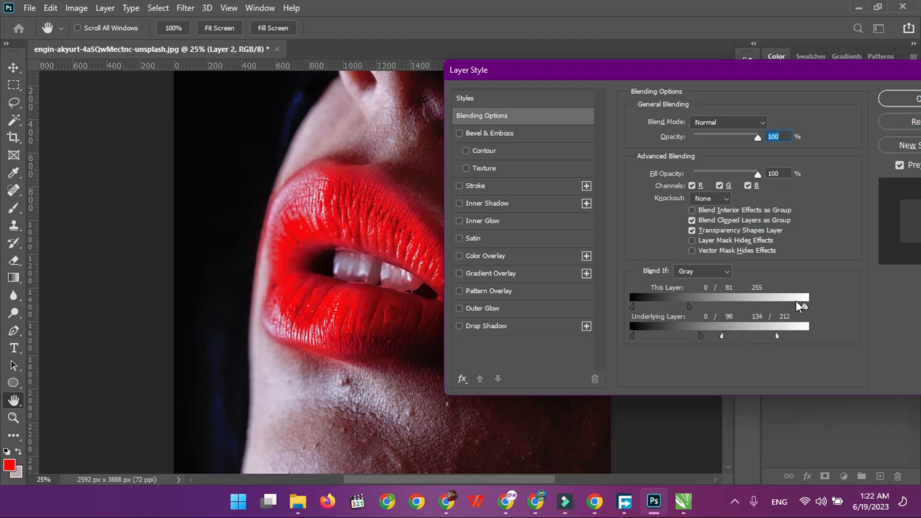
Step: Fine-tune the This Layer Blend If shadow and highlight sliders and apply the blending options to Layer 2
{"action": "mouse_move", "coordinate": [774, 306]}
{"action": "left_mouse_down"}
{"action": "mouse_move", "coordinate": [739, 306]}
{"action": "mouse_move", "coordinate": [786, 306]}
{"action": "left_mouse_up"}
{"action": "left_click_drag", "start_coordinate": [678, 310], "coordinate": [735, 307]}
{"action": "left_click_drag", "start_coordinate": [725, 307], "coordinate": [663, 307]}
{"action": "mouse_move", "coordinate": [759, 138]}
{"action": "left_mouse_down"}
{"action": "mouse_move", "coordinate": [735, 137]}
{"action": "mouse_move", "coordinate": [763, 139]}
{"action": "left_mouse_up"}
{"action": "left_click", "coordinate": [882, 102]}
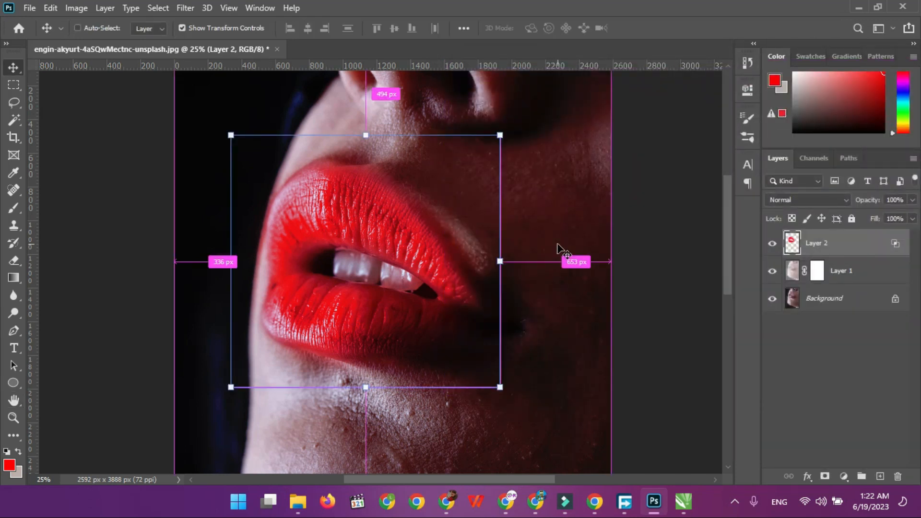
Step: Turn off Auto-Select and the transform controls for the Move tool to leave the portrait unobstructed
{"action": "key", "text": "ctrl+minus"}
{"action": "key", "text": "ctrl+minus"}
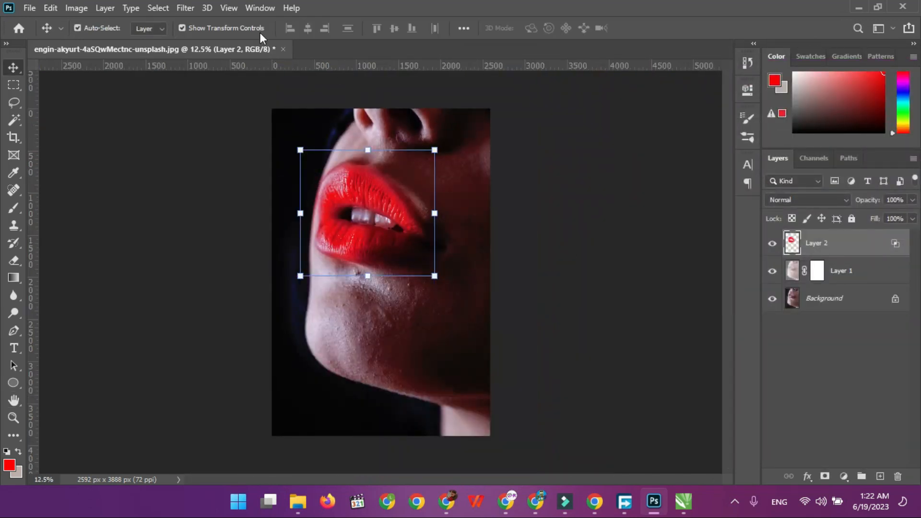
{"action": "left_click", "coordinate": [245, 27]}
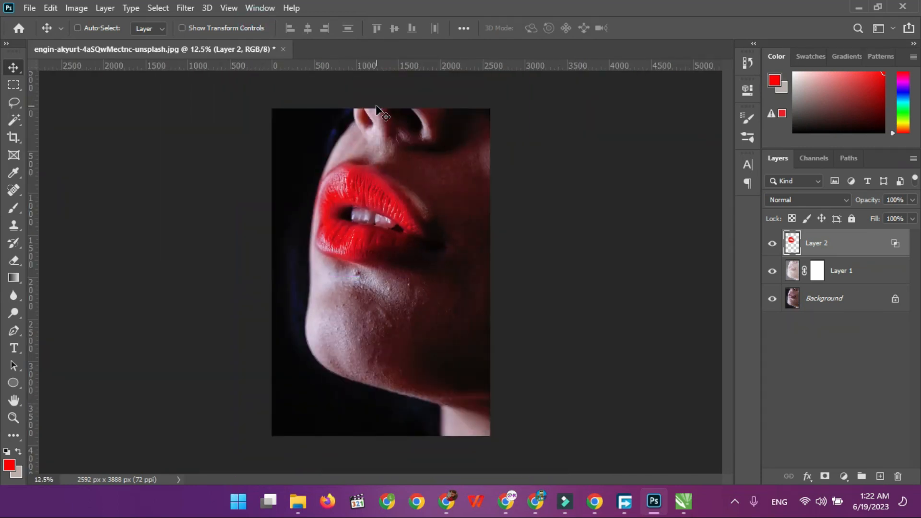
Step: Hide and show Layer 2 twice to compare the portrait with and without the red lip colour
{"action": "left_click", "coordinate": [773, 245]}
{"action": "left_click", "coordinate": [773, 245]}
{"action": "left_click", "coordinate": [773, 244]}
{"action": "left_click", "coordinate": [773, 244]}
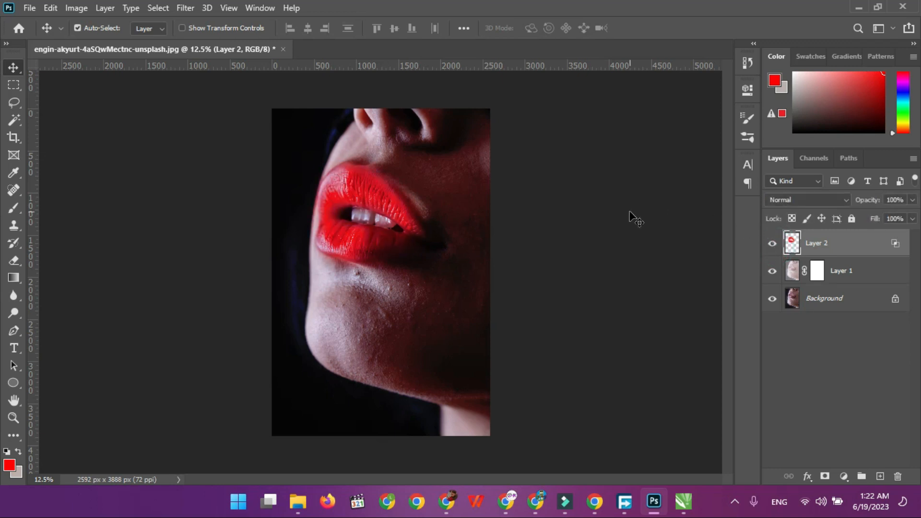